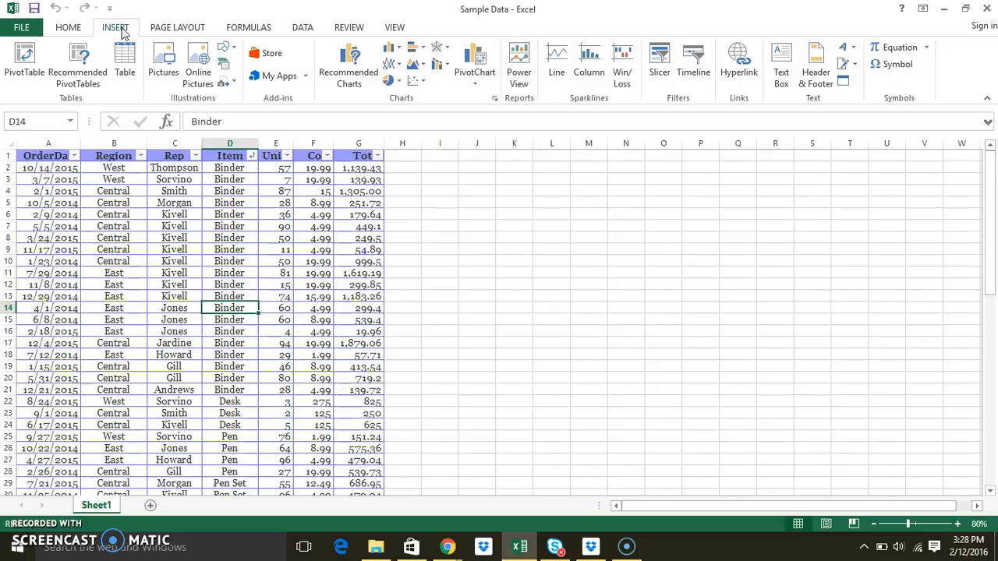
- Create a PivotTable from the data range A1:G44 on a new worksheet
click(28, 61)
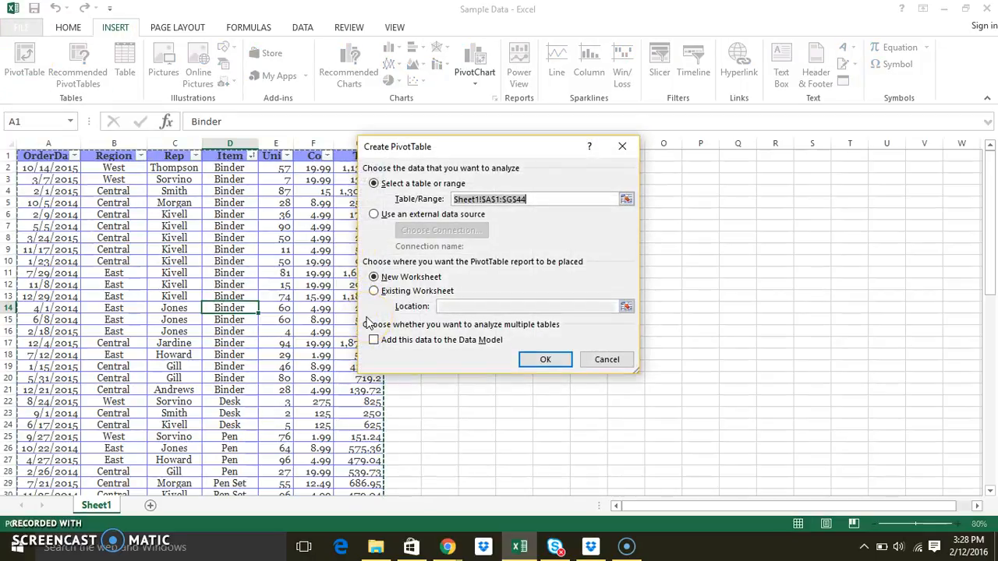
click(60, 158)
drag(61, 158, 363, 409)
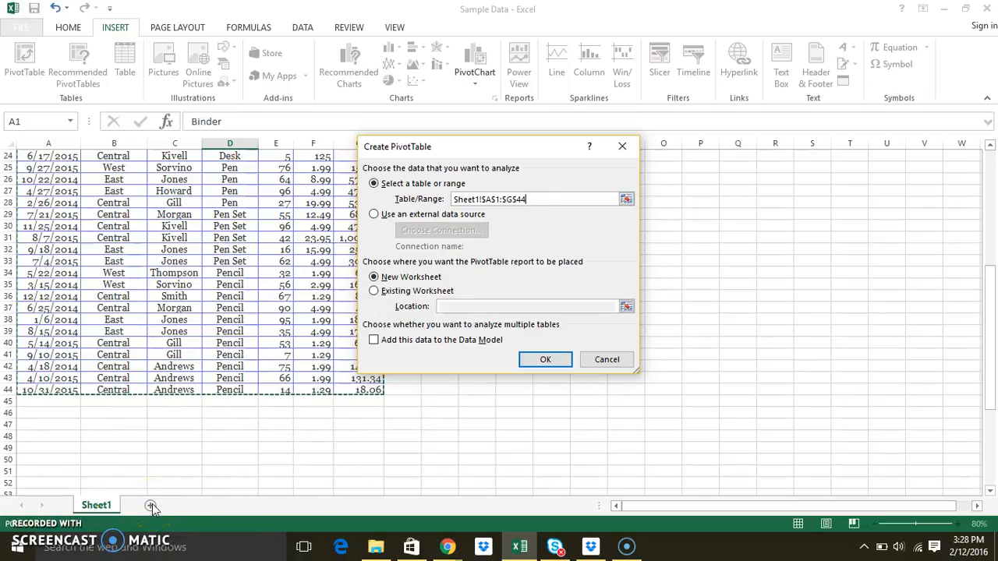
click(545, 358)
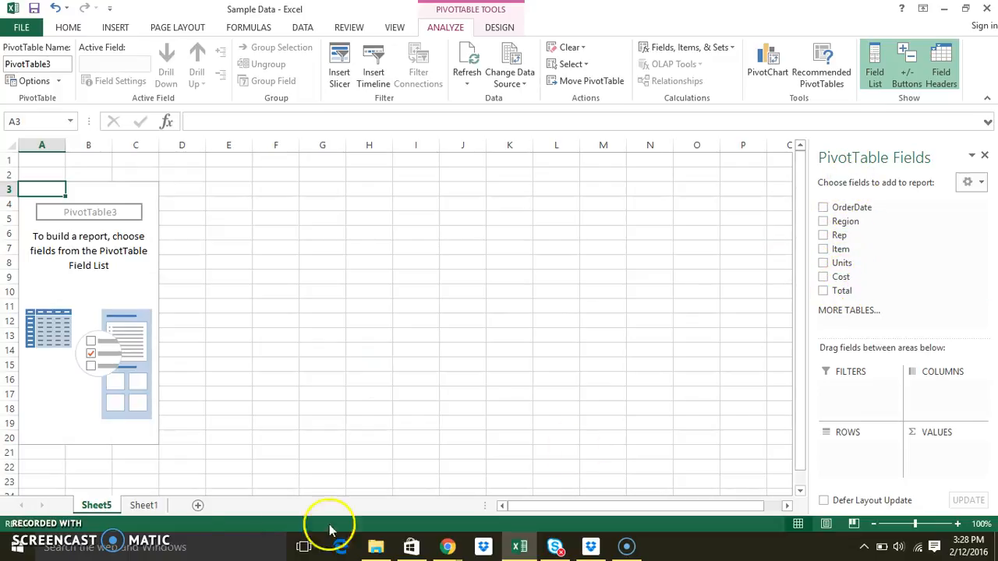
- Add the Rep field as row labels and the Units field as summed values in the PivotTable
click(143, 511)
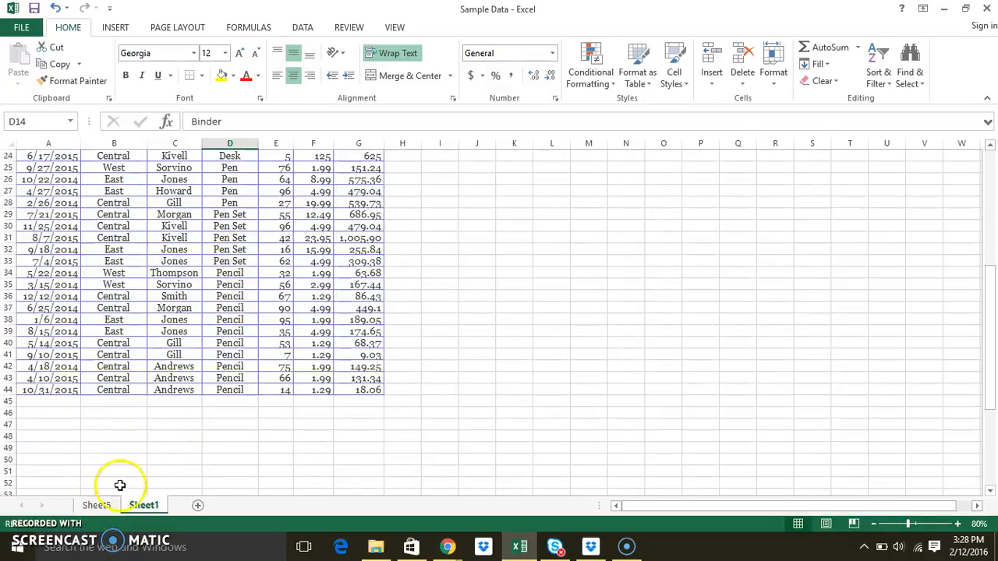
click(98, 505)
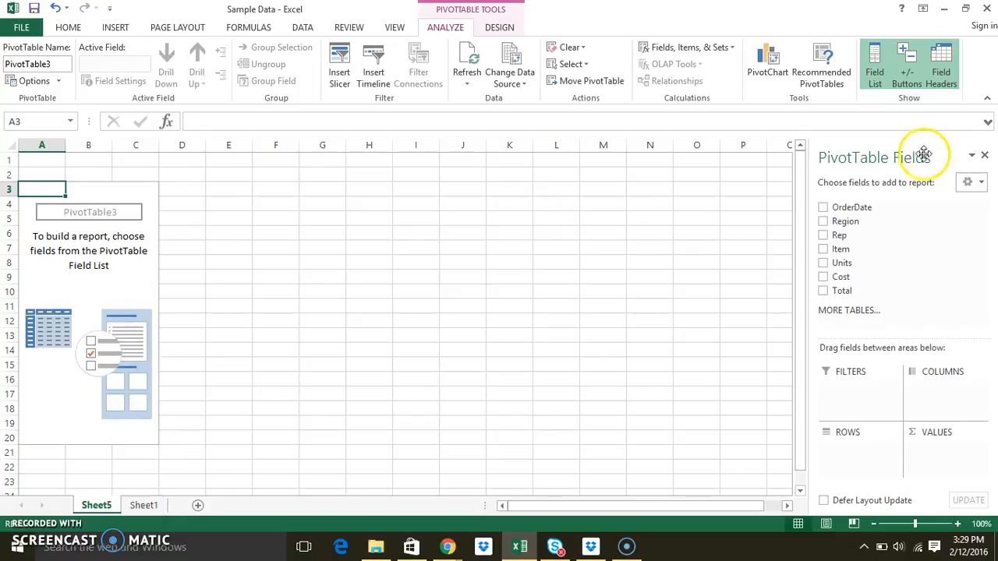
click(822, 238)
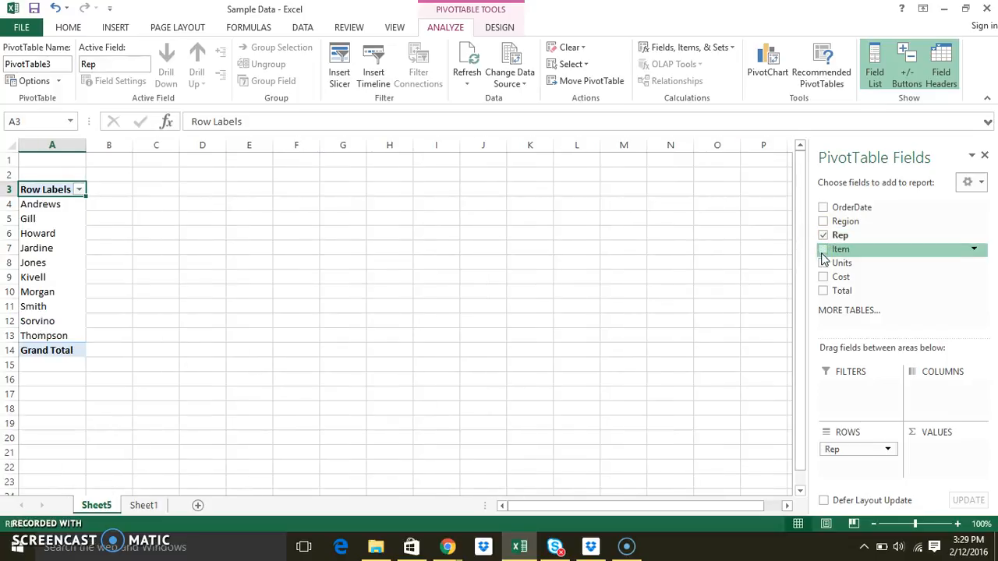
click(823, 262)
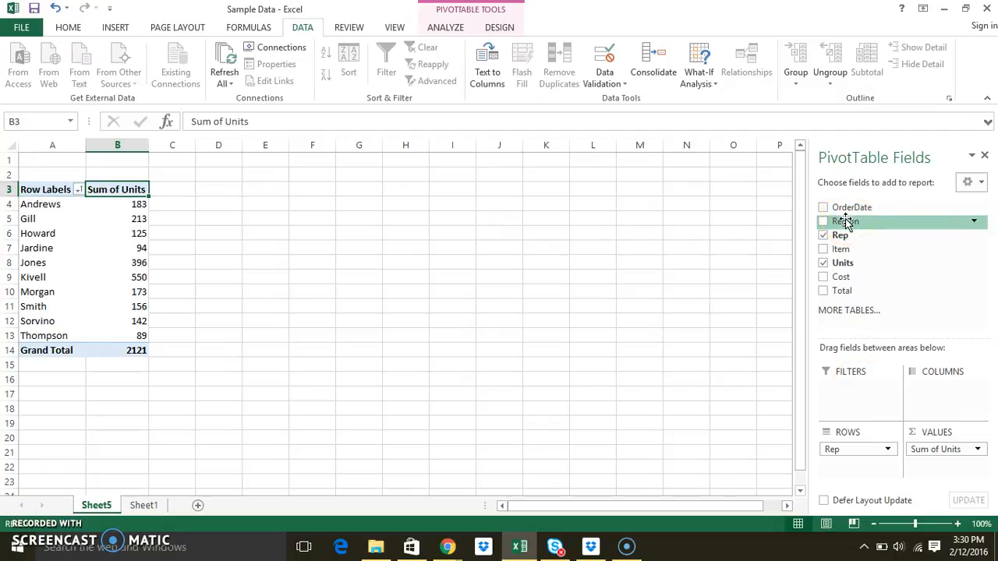
- Add Region as a report filter and filter the PivotTable to show only the Central region
drag(846, 221, 847, 396)
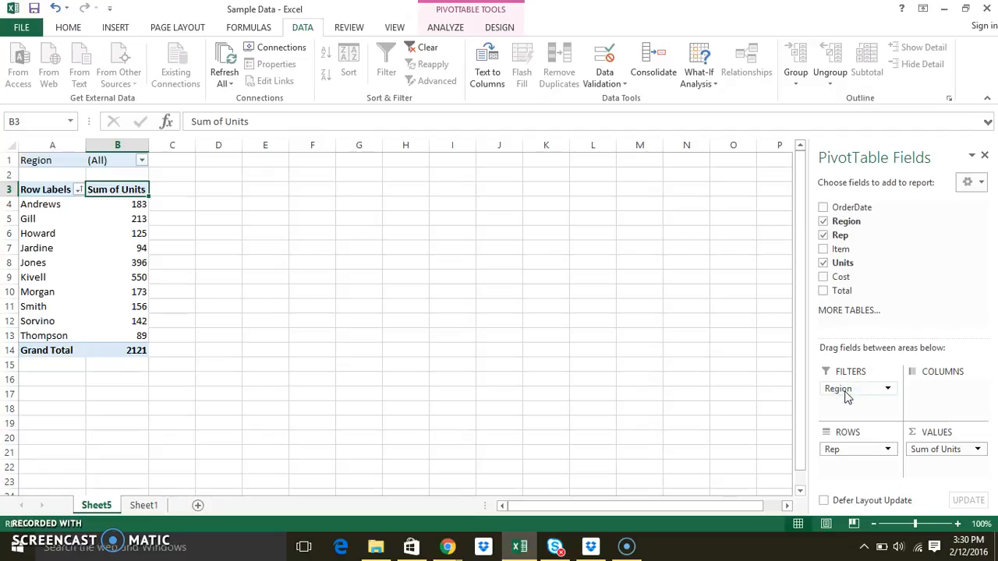
click(51, 162)
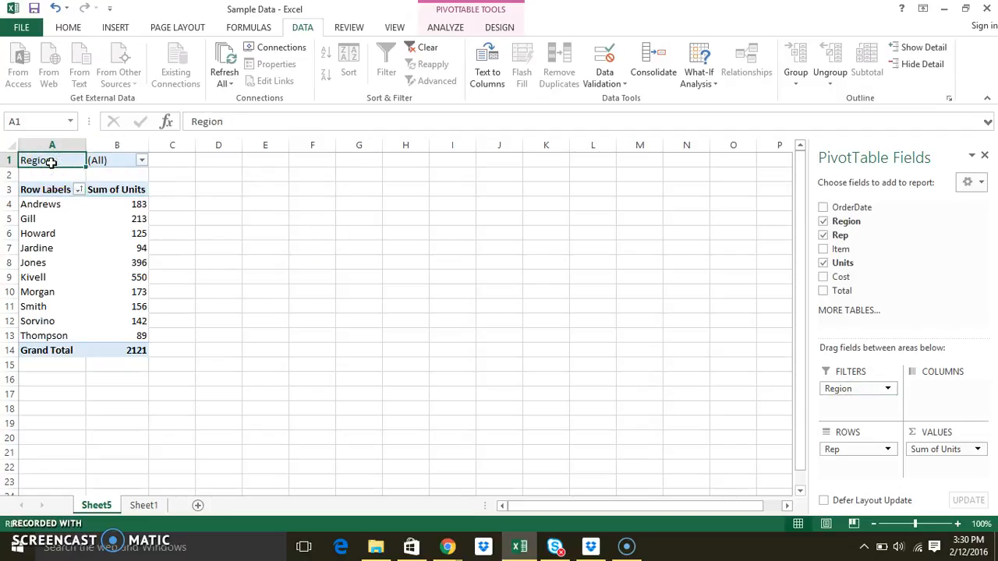
click(142, 161)
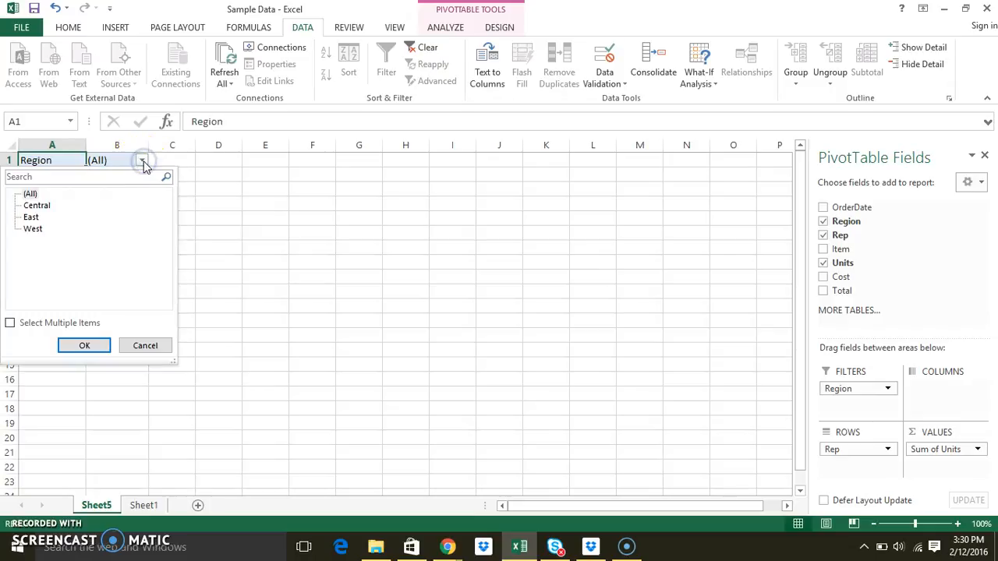
click(38, 206)
click(86, 347)
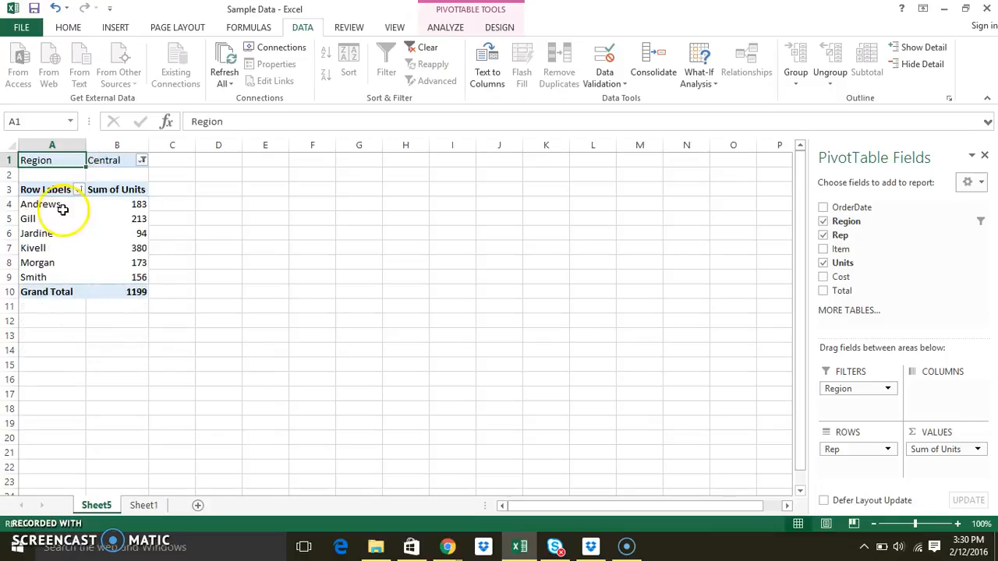
- Change the Region filter to allow multiple items and include both Central and West
click(58, 206)
drag(57, 206, 109, 278)
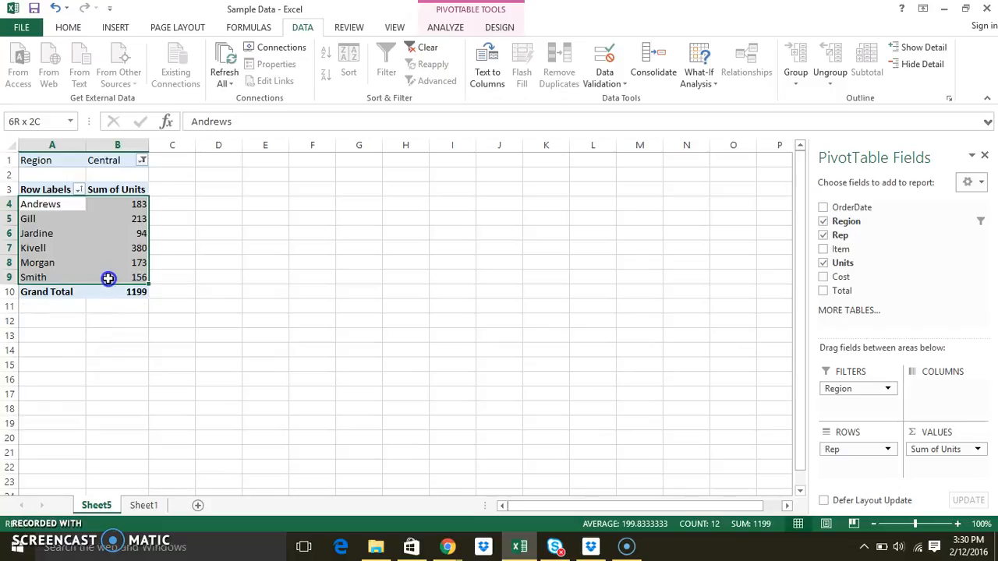
click(109, 163)
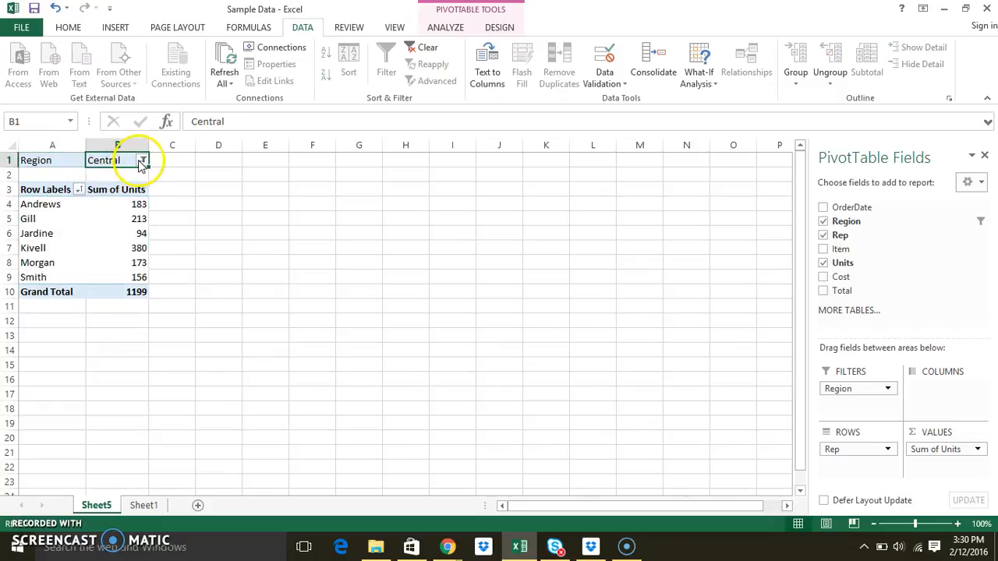
click(143, 160)
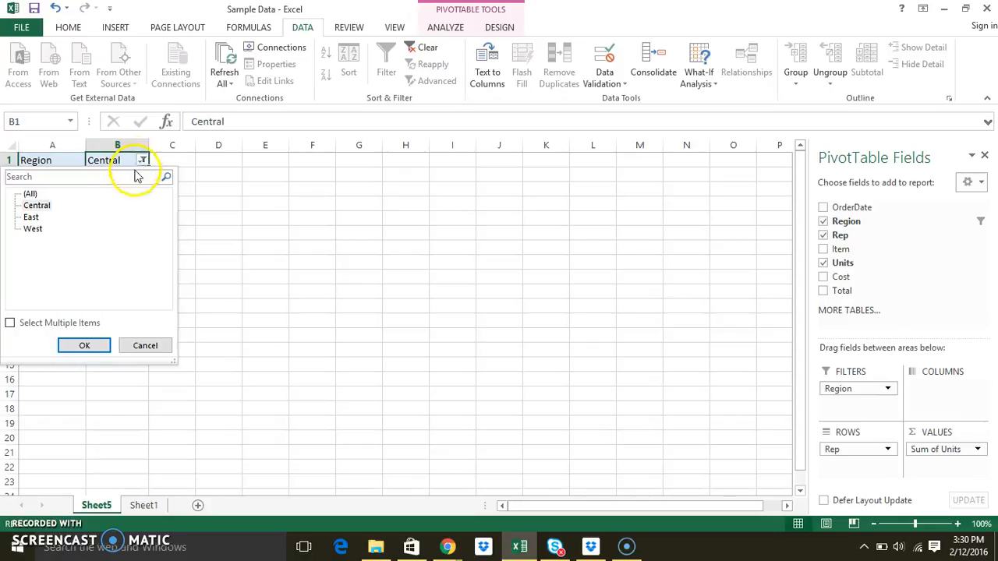
click(10, 324)
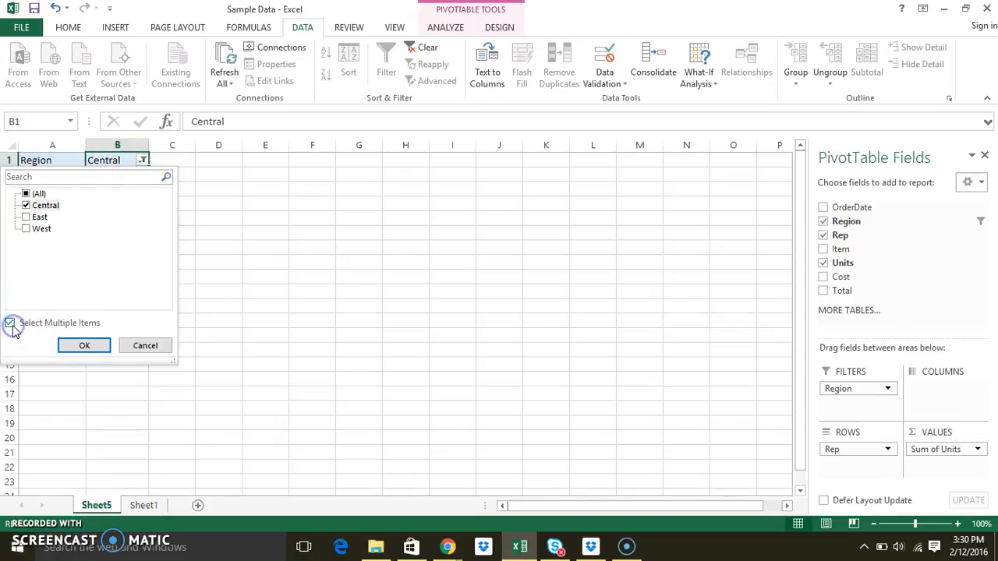
click(26, 229)
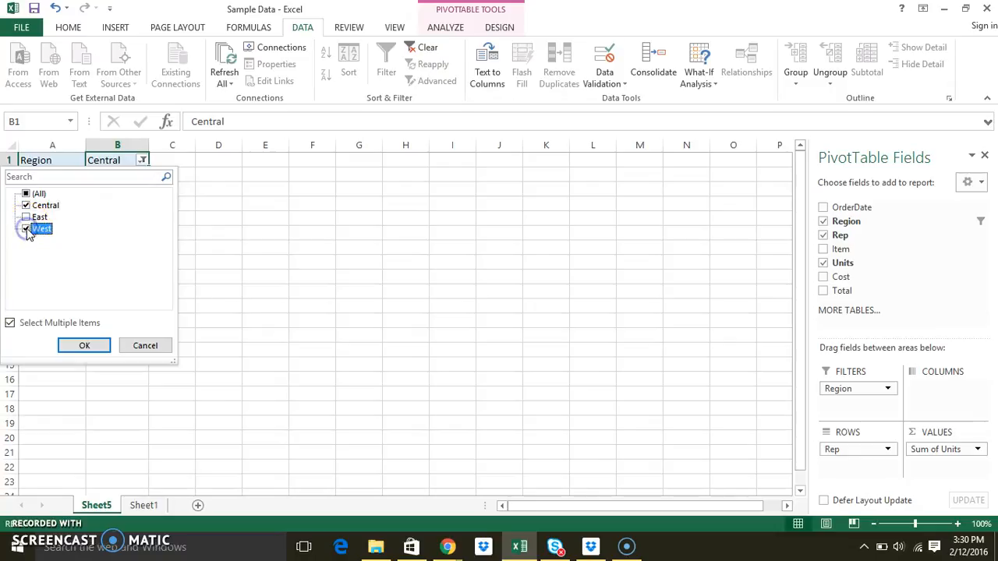
click(63, 345)
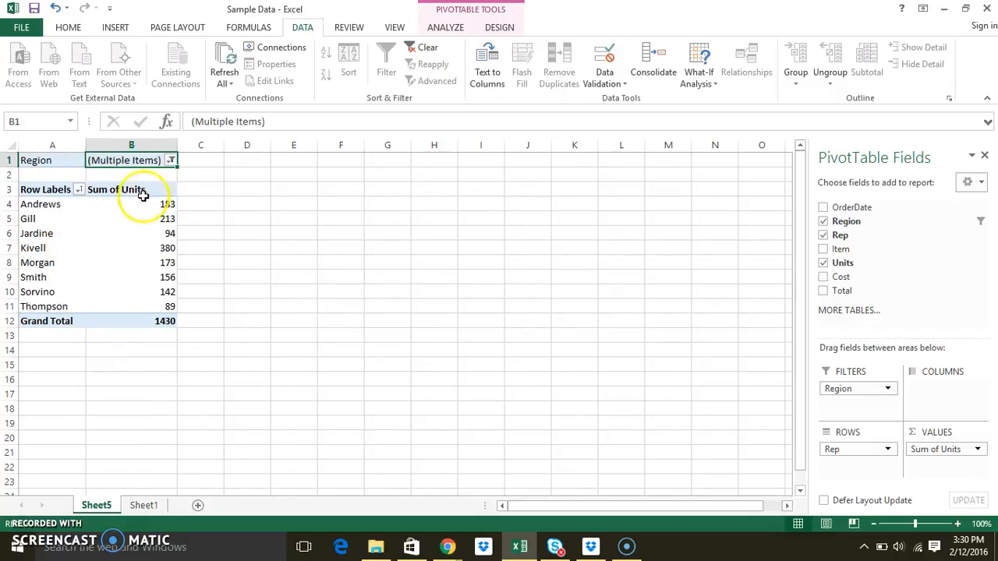
click(170, 161)
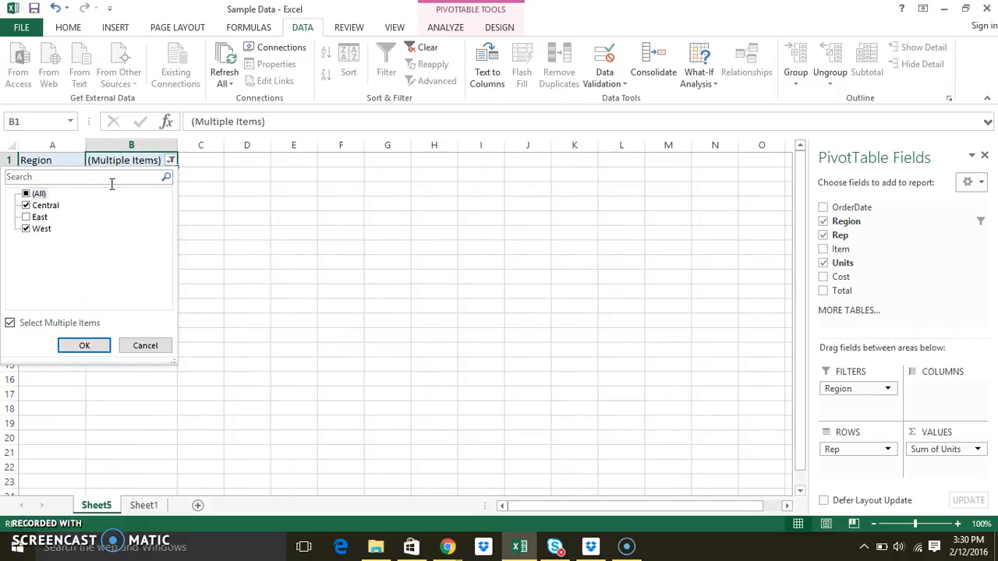
click(140, 346)
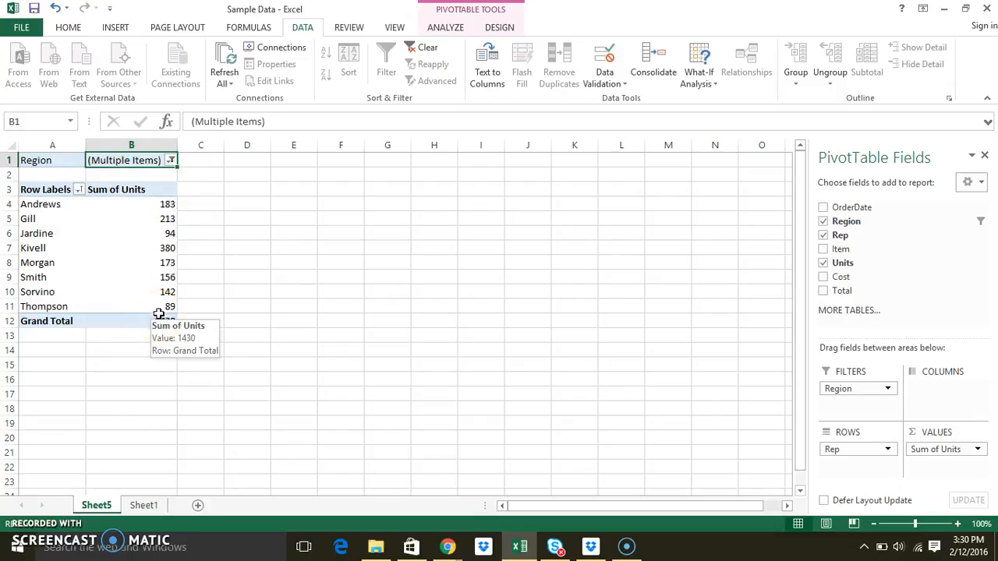
- Add the Cost and Total fields to the PivotTable values
click(823, 276)
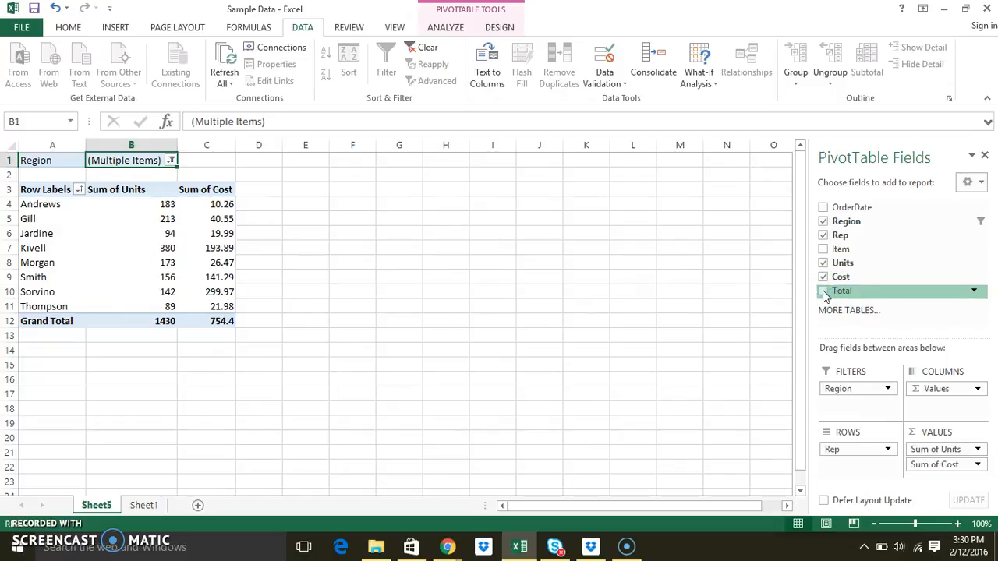
click(823, 291)
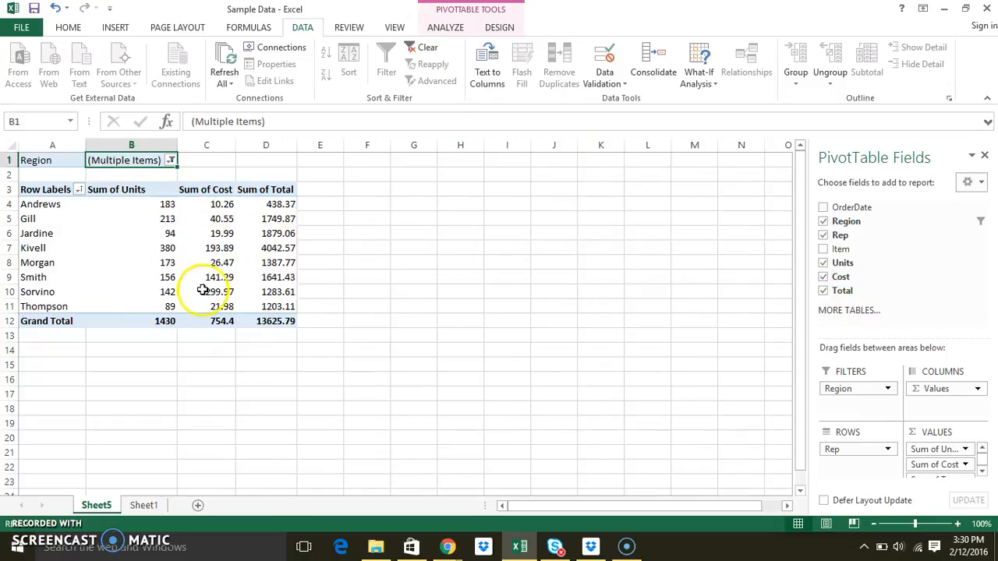
mouse_move(221, 200)
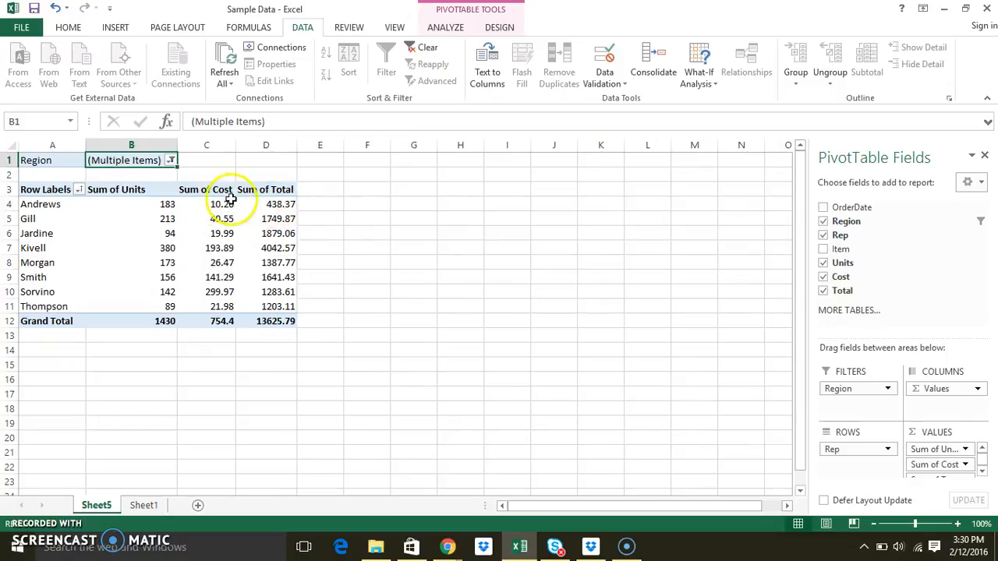
mouse_move(279, 204)
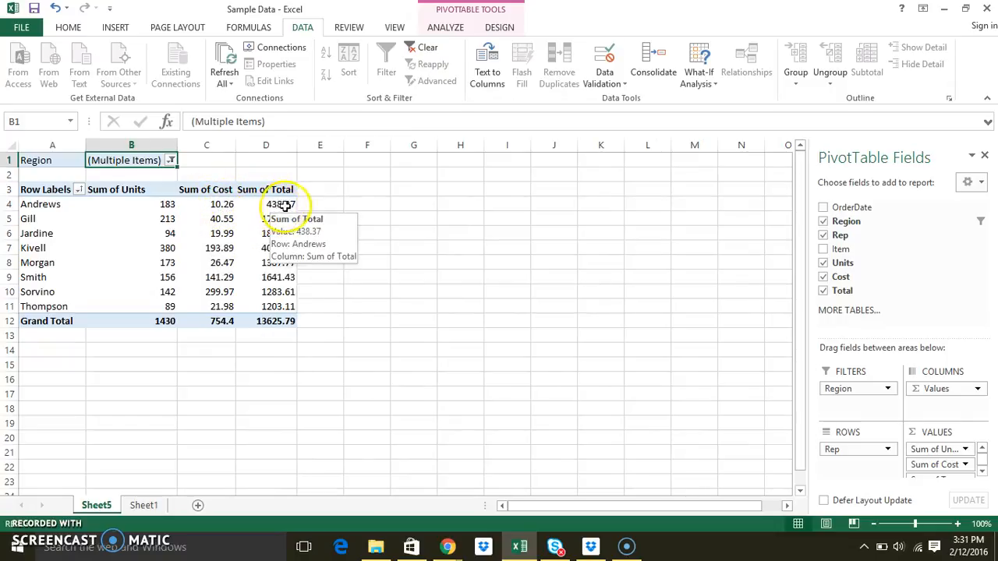
click(207, 191)
click(254, 191)
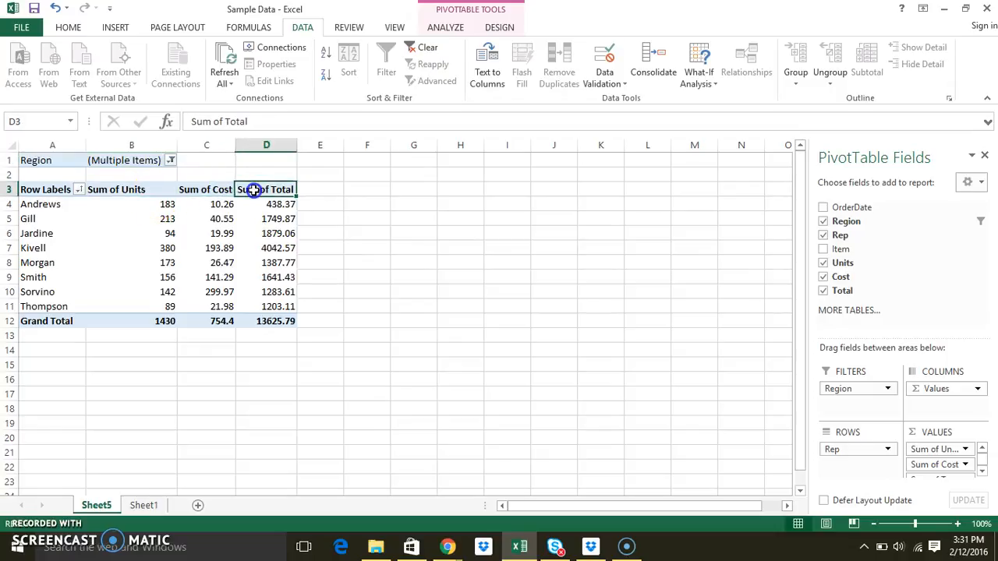
- Change the Cost value field to summarize by Max instead of Sum
click(64, 204)
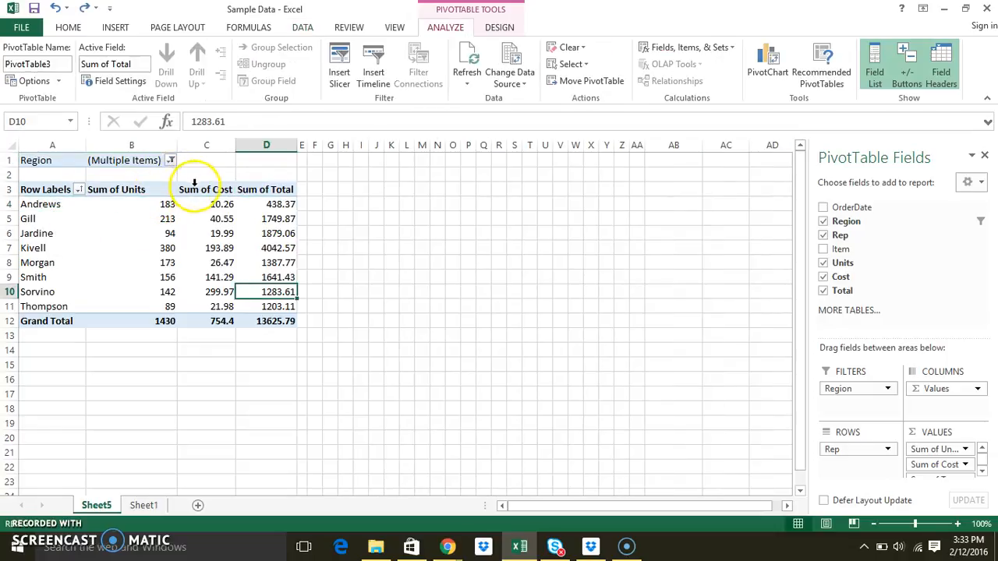
click(204, 190)
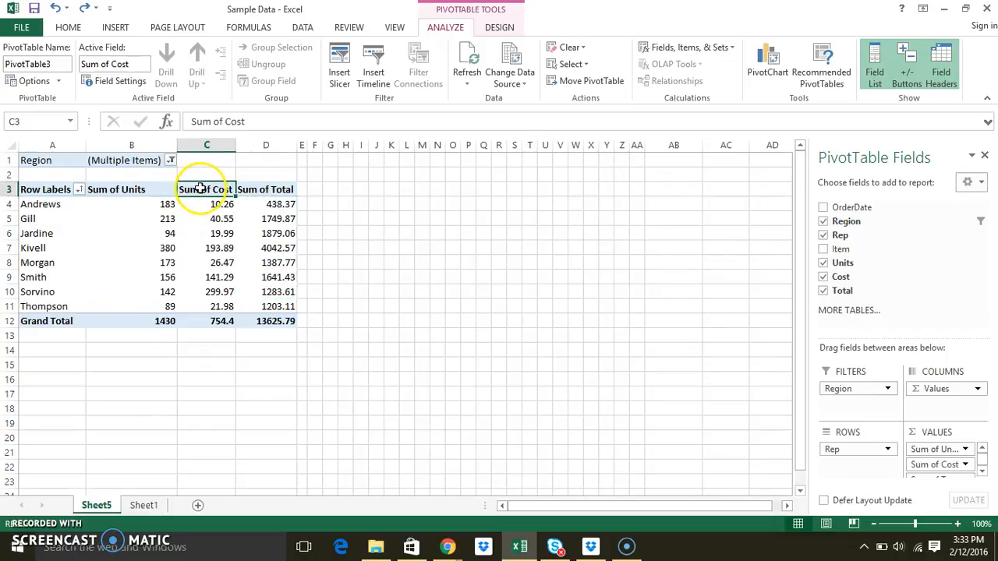
right_click(200, 189)
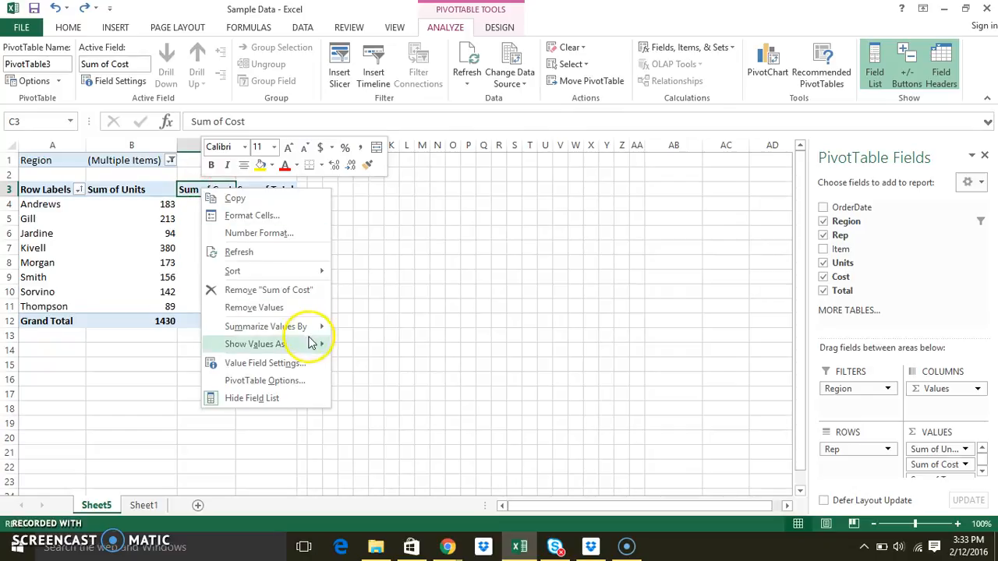
mouse_move(311, 327)
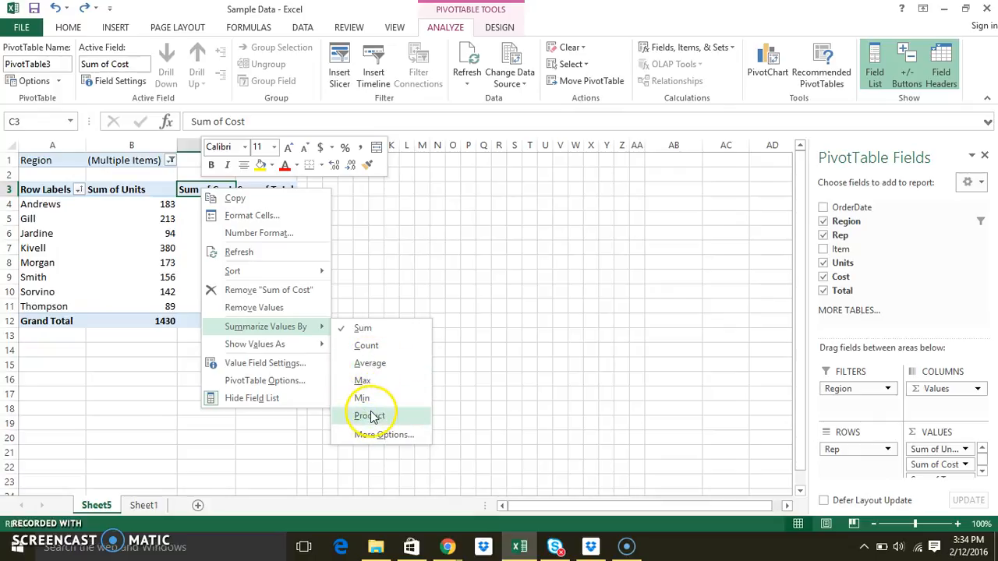
click(366, 380)
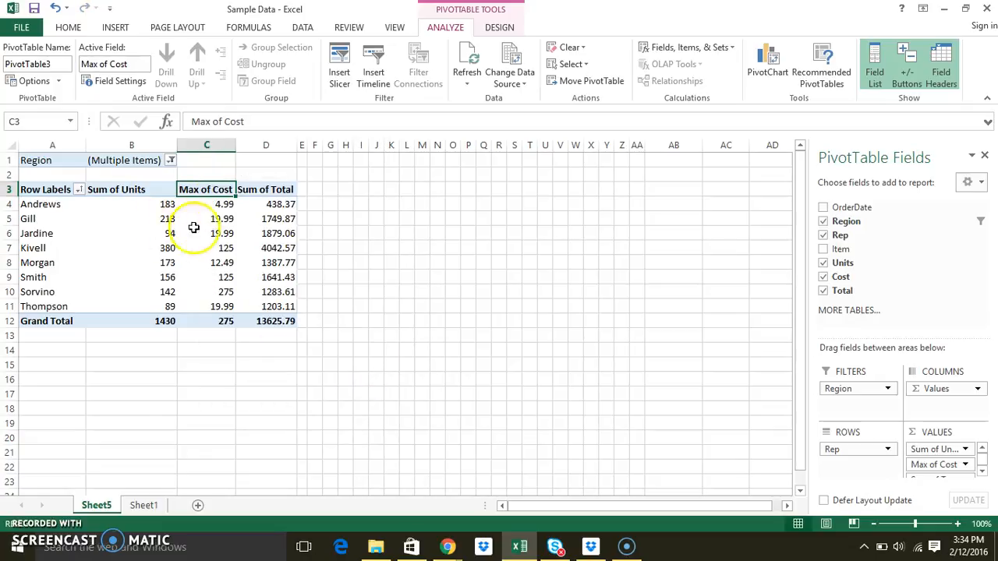
- Return to the Sheet1 data and open Recommended PivotTables for it
mouse_move(231, 319)
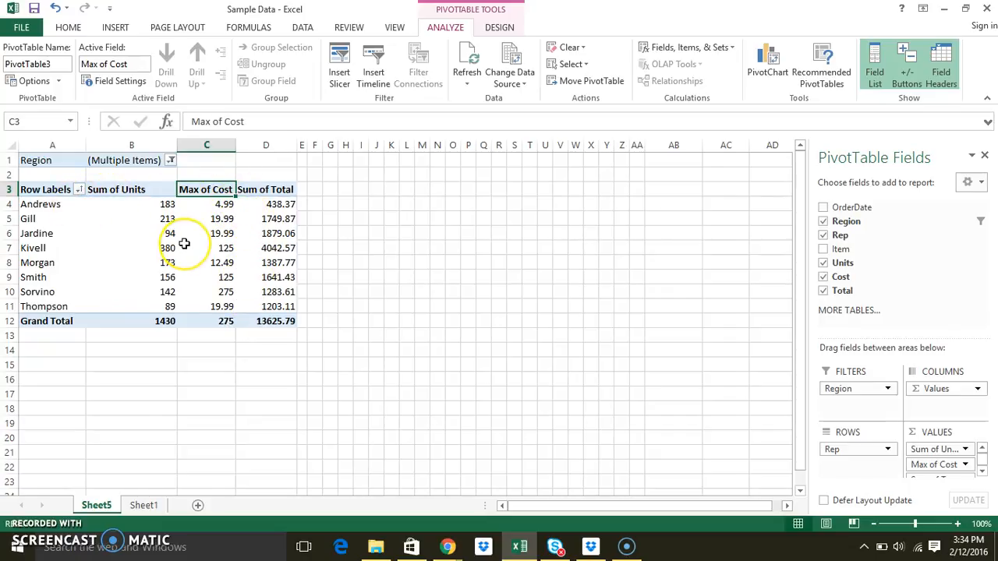
mouse_move(184, 244)
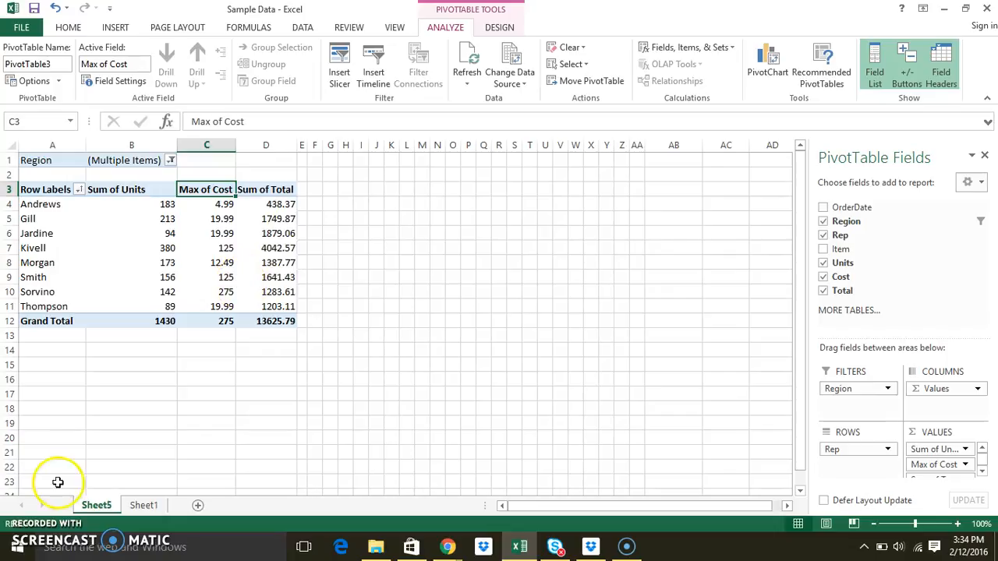
click(145, 506)
click(174, 332)
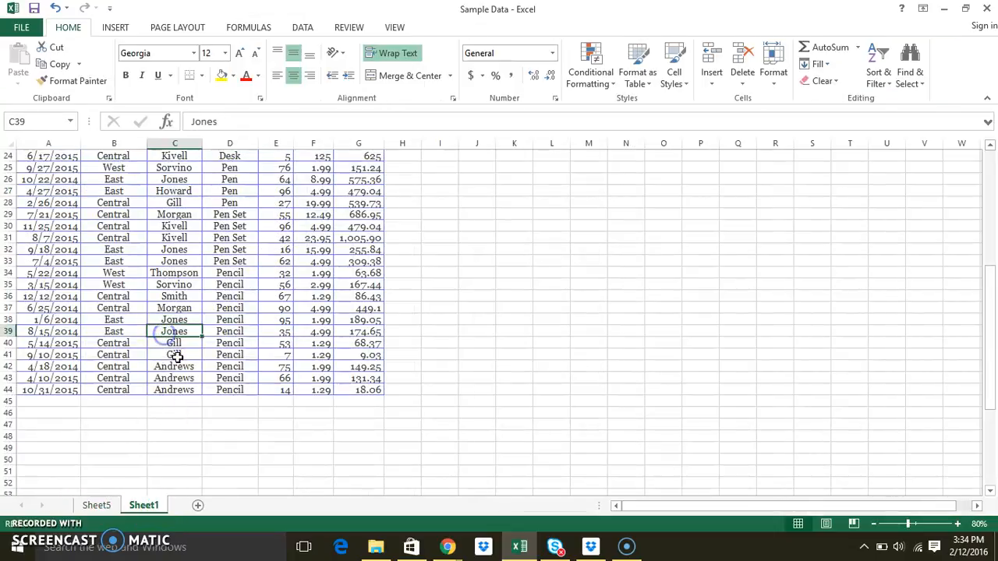
scroll(174, 350, up, 6)
click(115, 28)
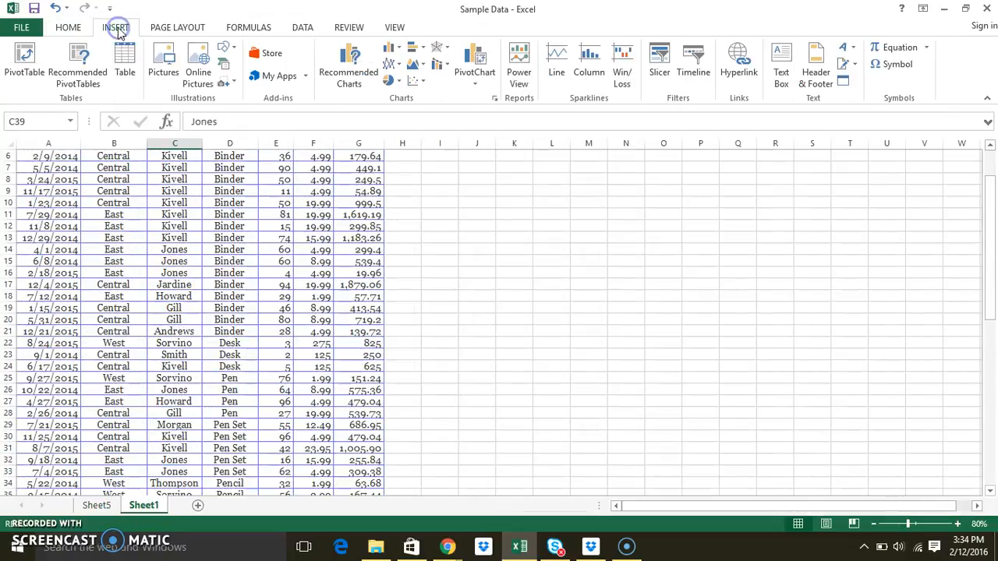
click(94, 68)
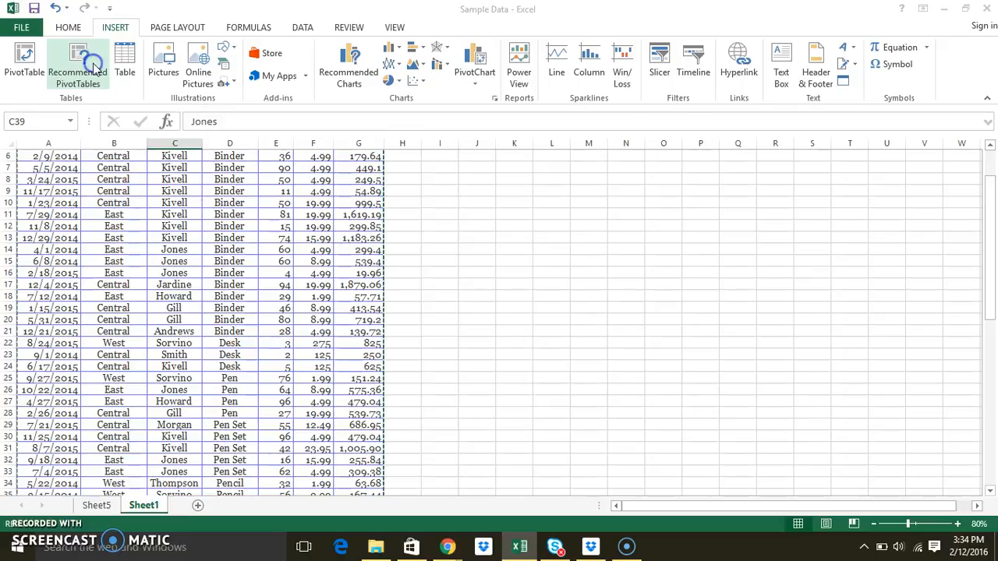
click(398, 122)
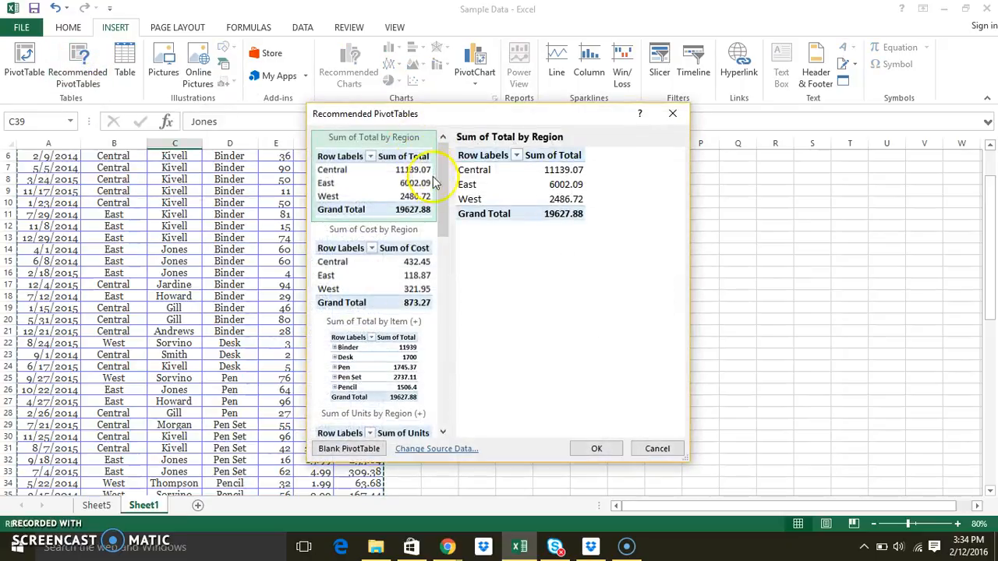
- Browse the recommended PivotTable layouts, previewing several options such as Sum of Cost by Item and Count of Total by Item
drag(441, 203, 438, 294)
click(404, 247)
click(423, 298)
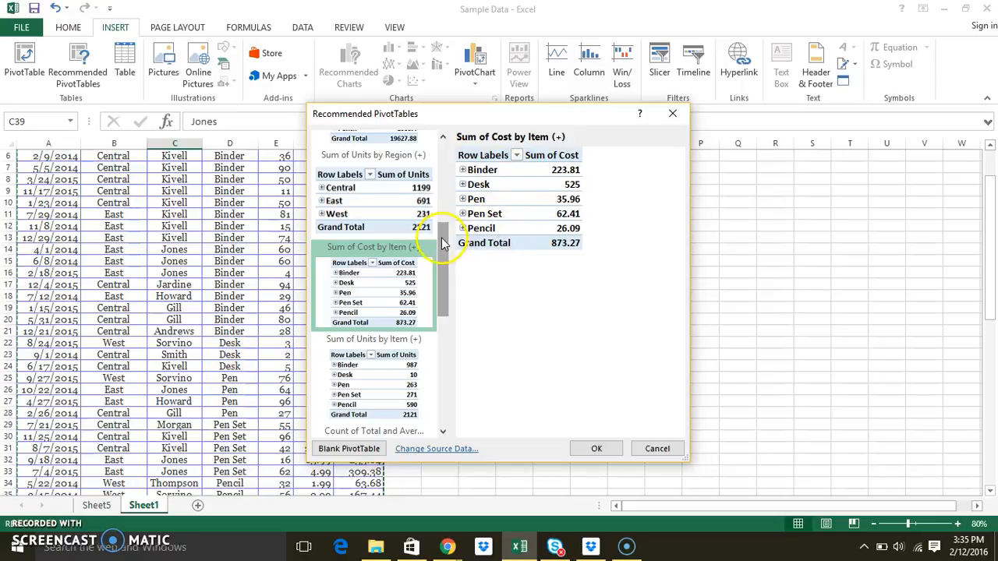
click(390, 209)
drag(445, 290, 441, 394)
click(413, 361)
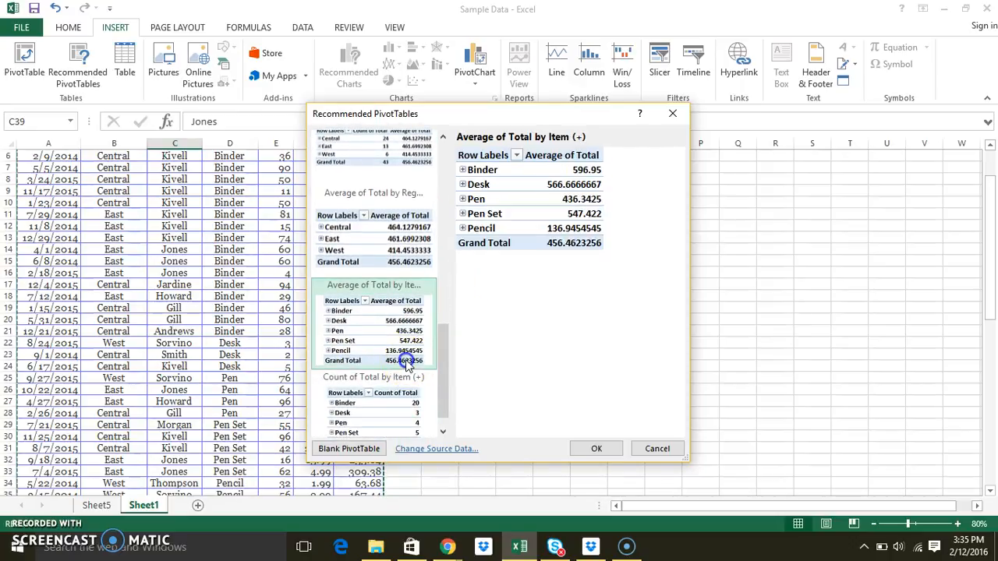
click(402, 404)
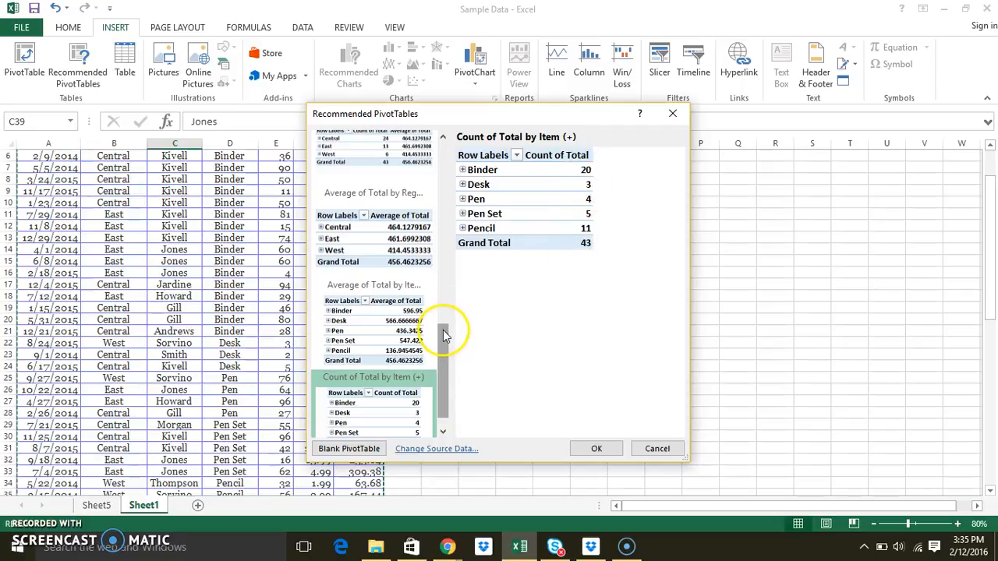
drag(443, 327, 437, 138)
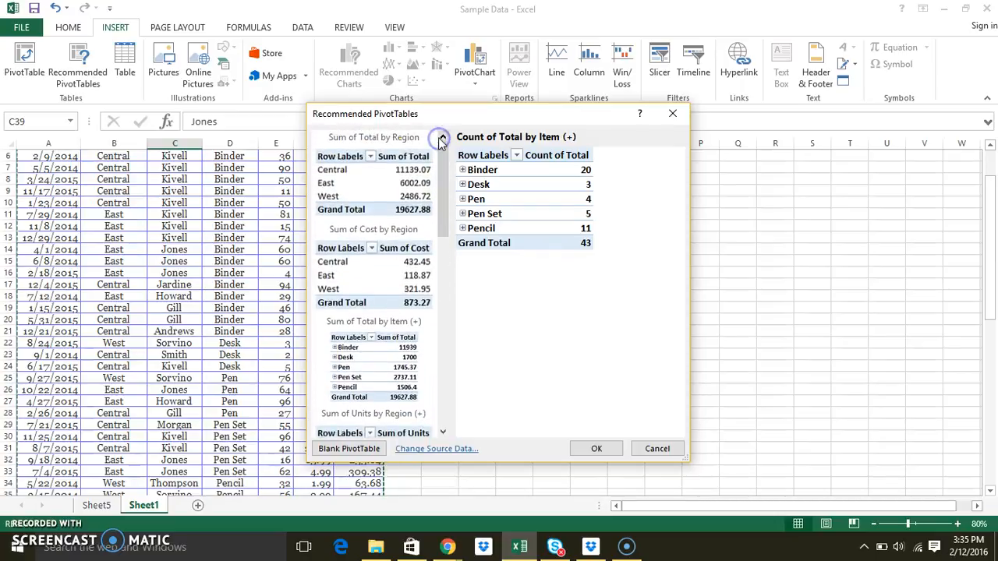